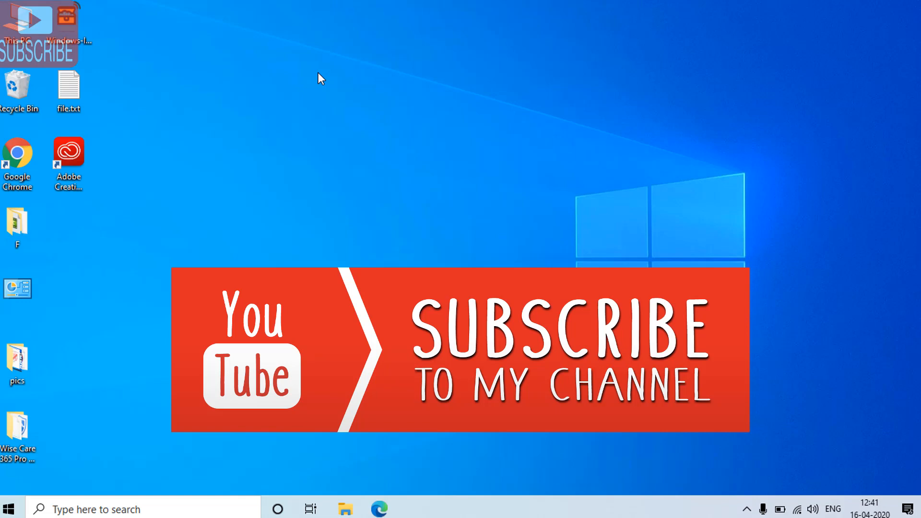
Step: Refresh the desktop and try to open Local Disk (H:) from This PC
right_click(318, 73)
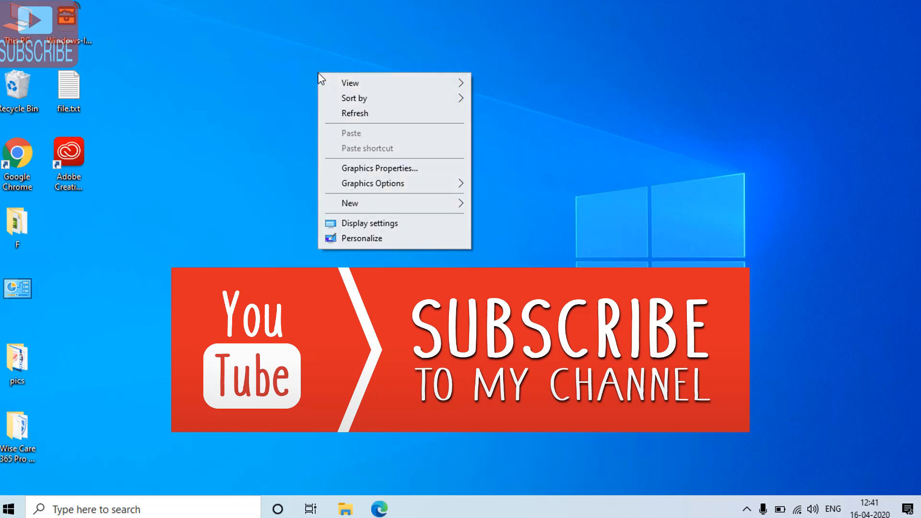
left_click(373, 112)
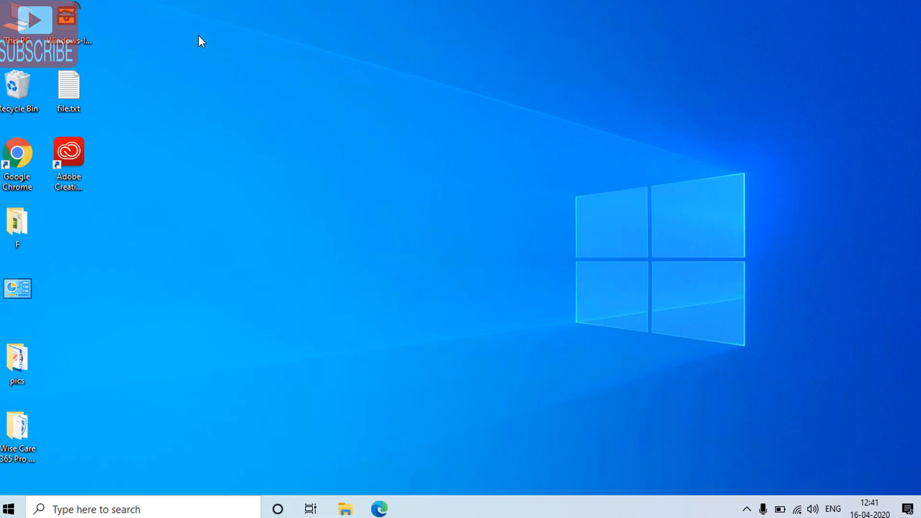
double_click(29, 22)
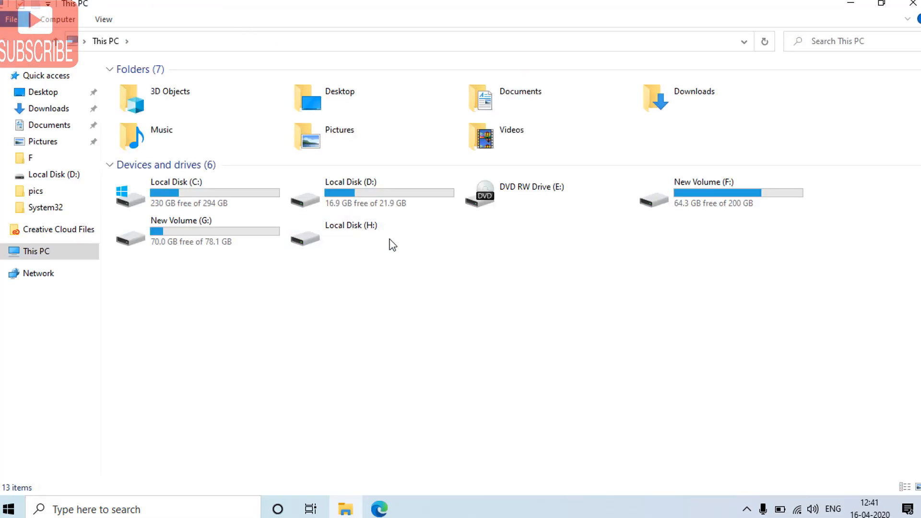
double_click(344, 243)
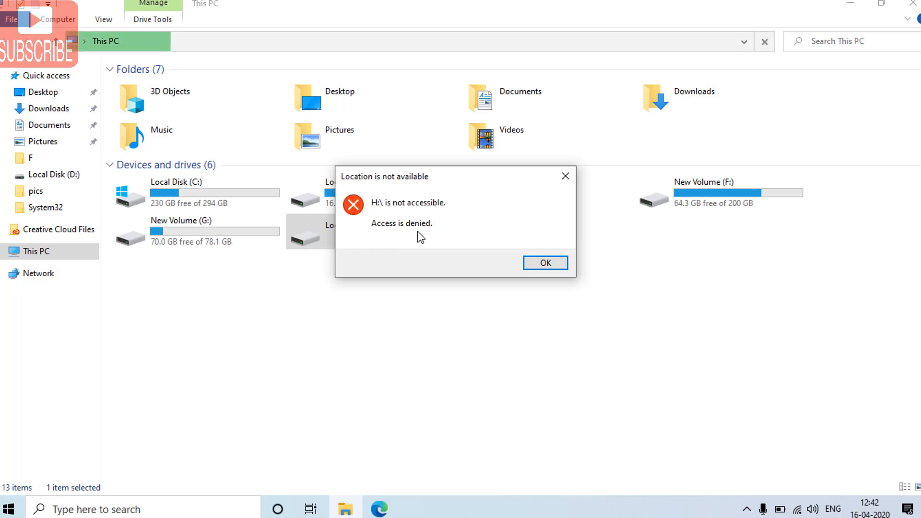
left_click(534, 266)
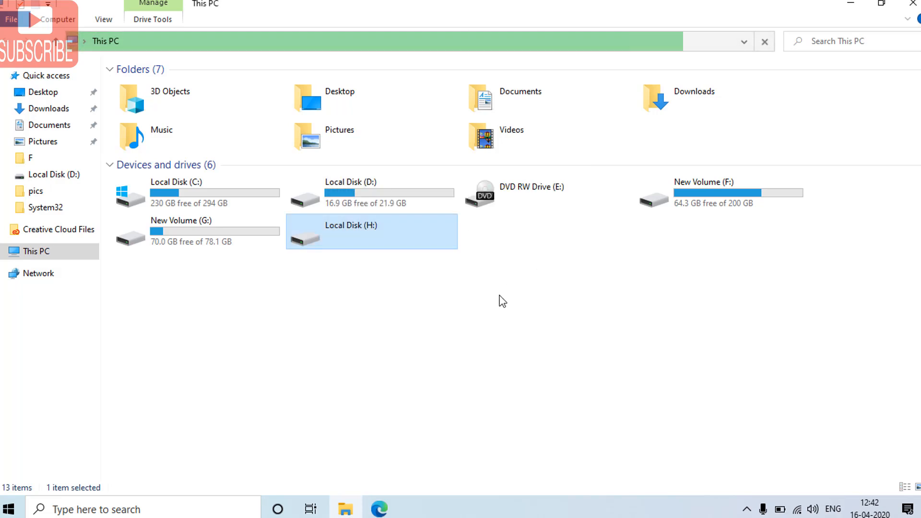
Step: Open the advanced security settings of Local Disk (H:) and load its permission entries with administrative permissions
right_click(354, 234)
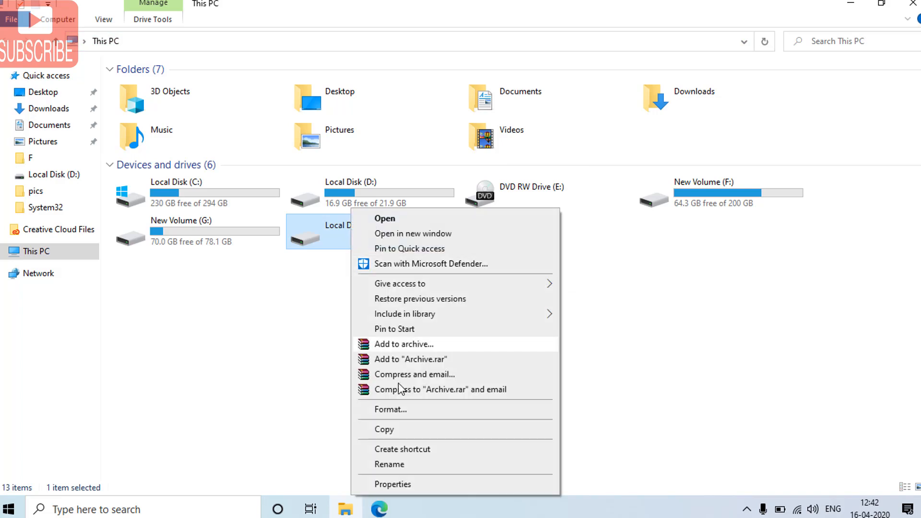
left_click(403, 485)
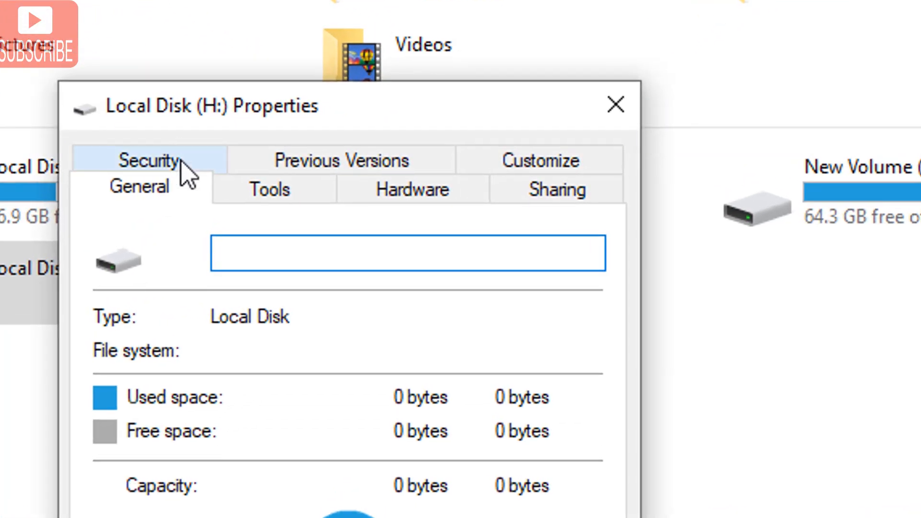
left_click(187, 170)
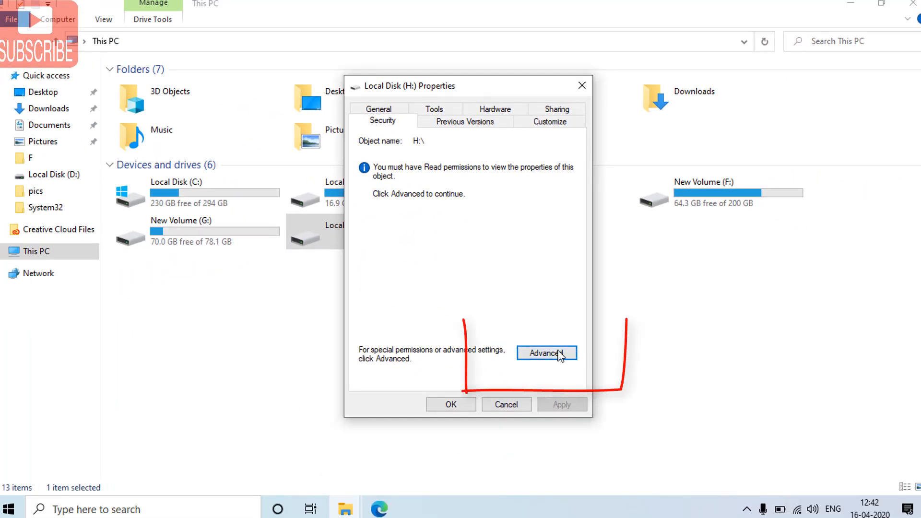
left_click(559, 354)
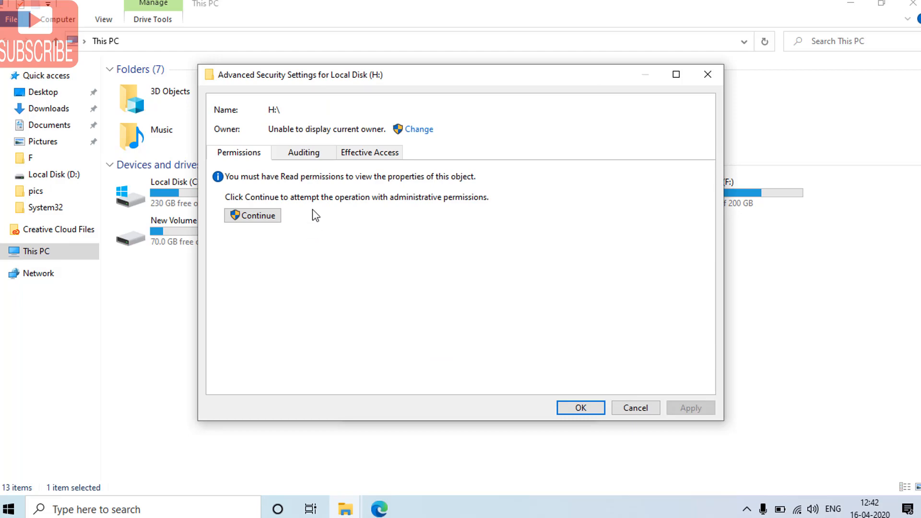
left_click(262, 220)
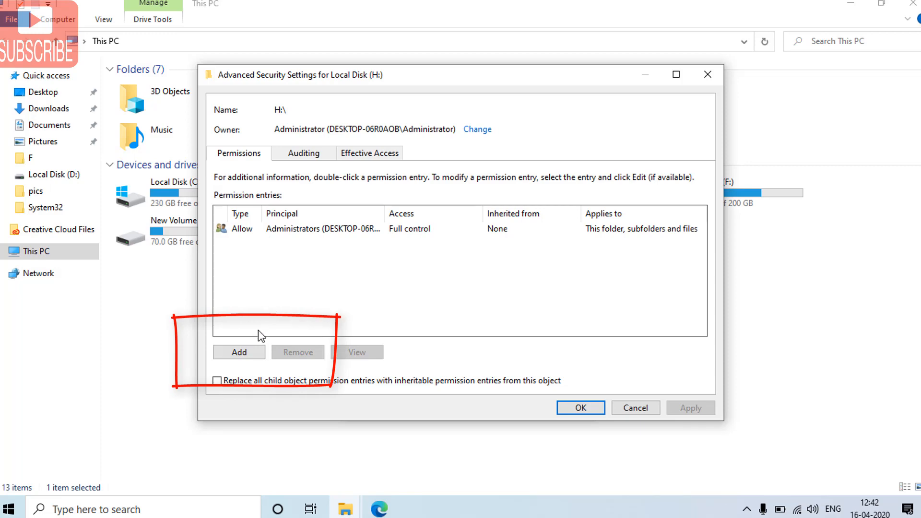
Step: Add a permission entry for Authenticated Users on drive H: that allows Modify access
left_click(247, 352)
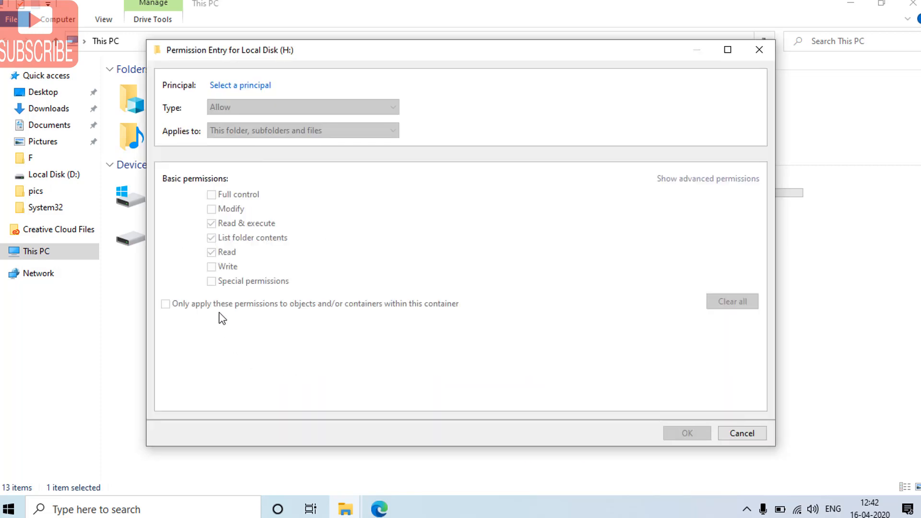
left_click(235, 92)
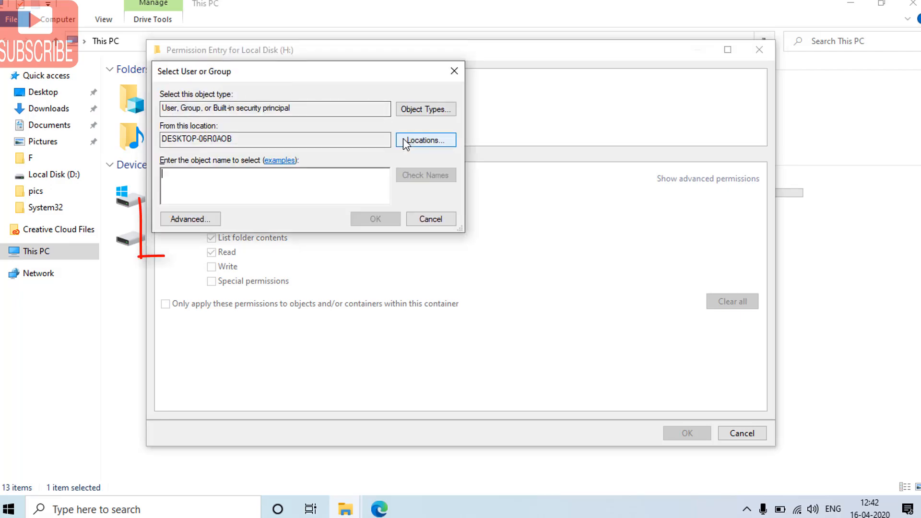
left_click(198, 221)
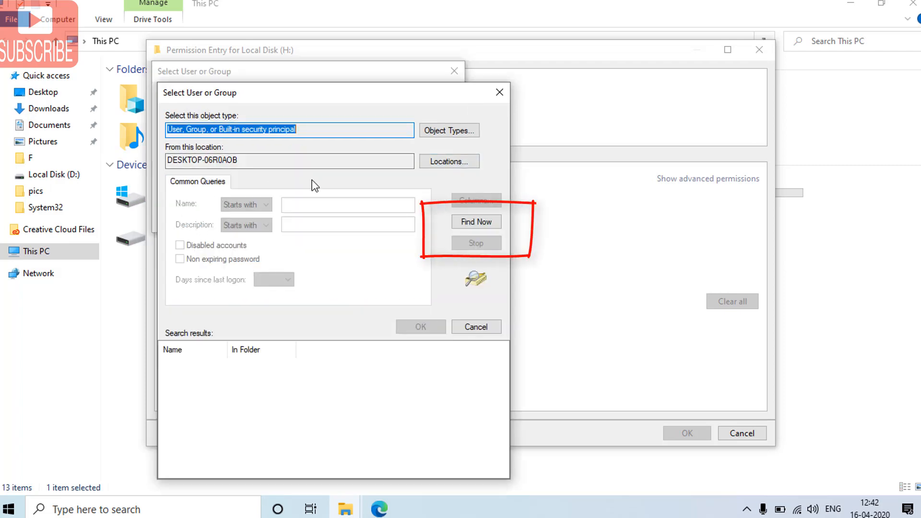
left_click(474, 222)
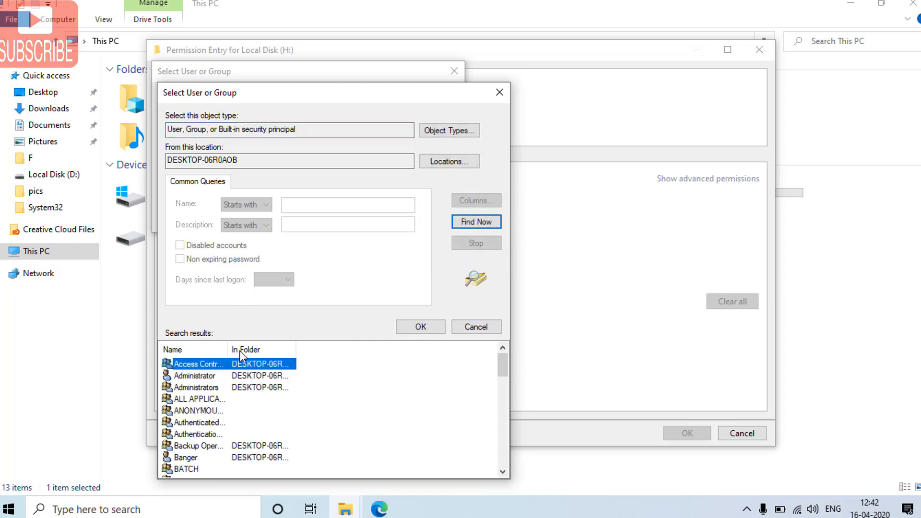
left_click_drag(227, 350, 319, 362)
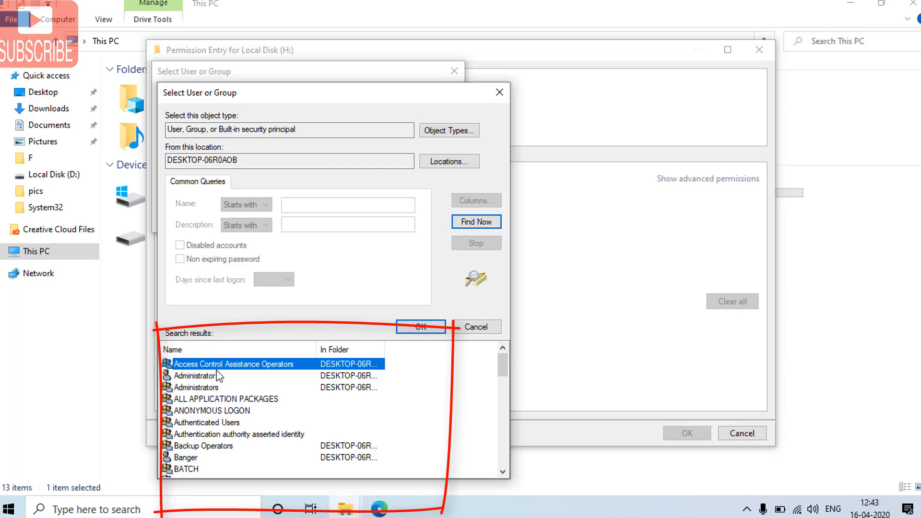
left_click(217, 424)
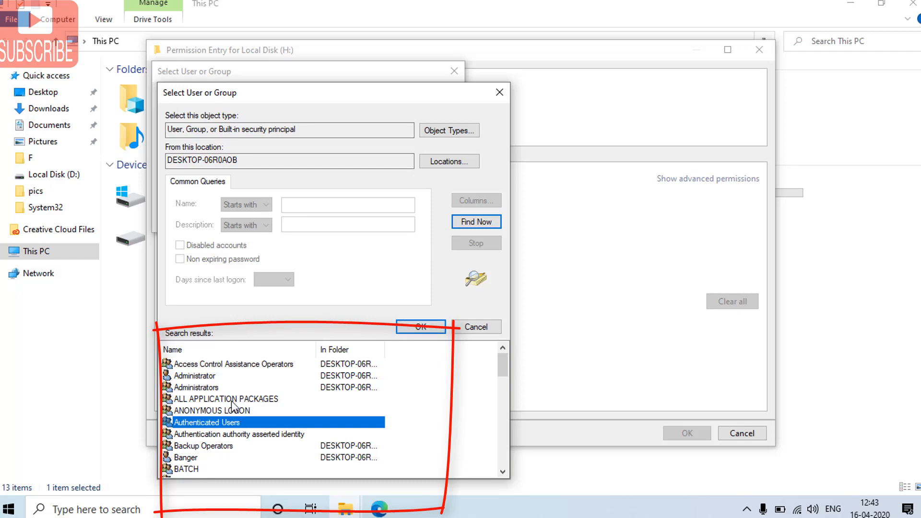
left_click(406, 330)
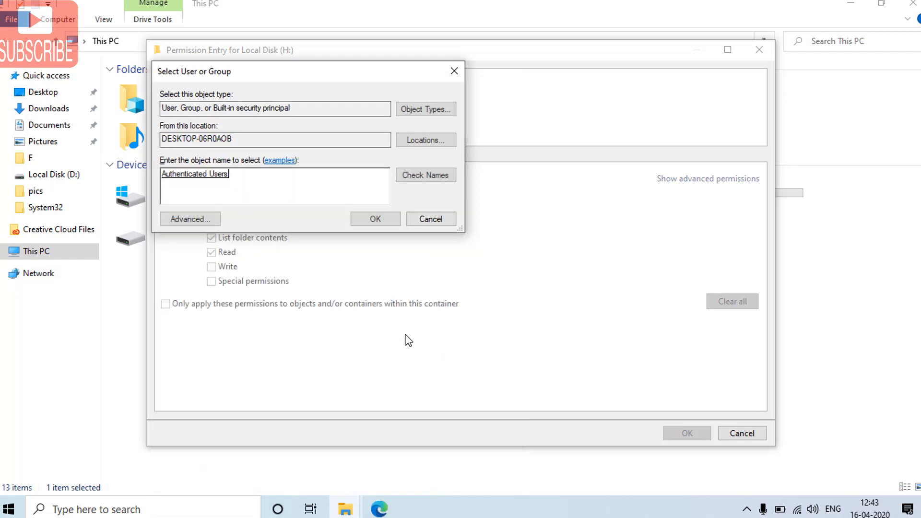
left_click(378, 220)
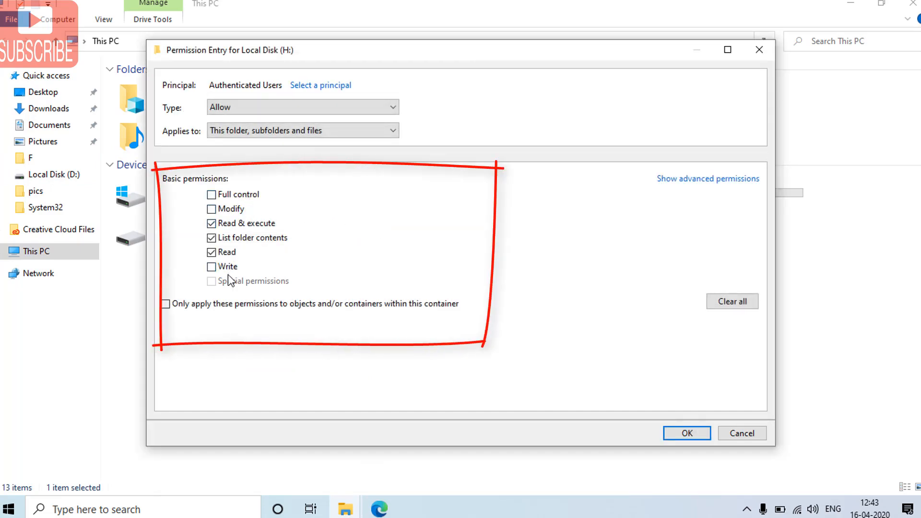
left_click(229, 211)
left_click(689, 433)
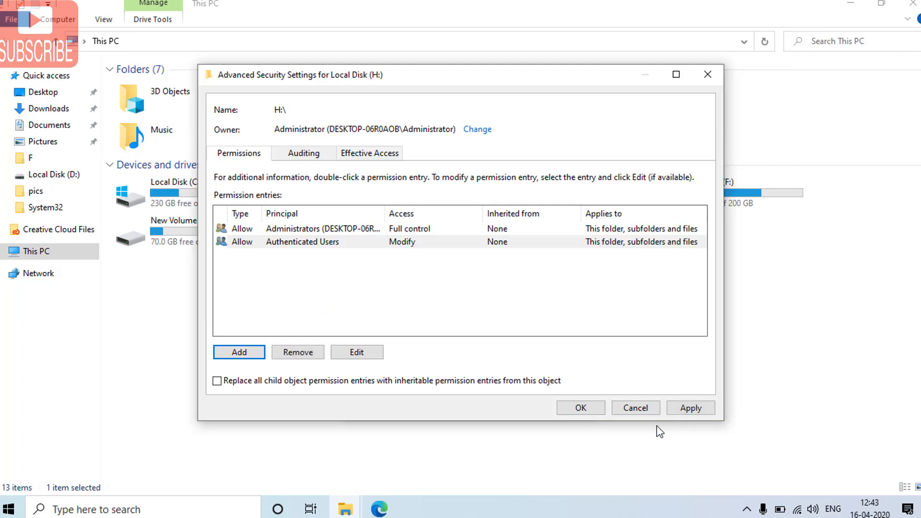
Step: Add a permission entry for the Everyone group on drive H: that allows Modify access
left_click(322, 242)
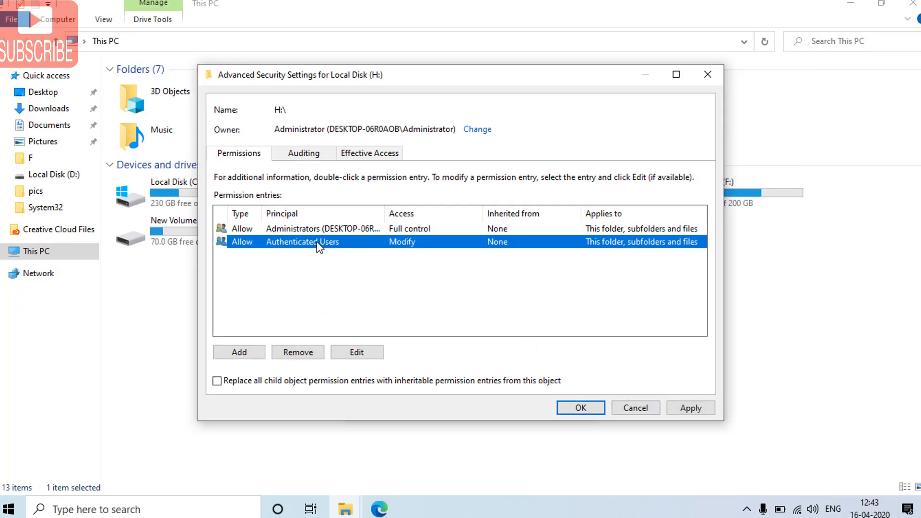
left_click(248, 353)
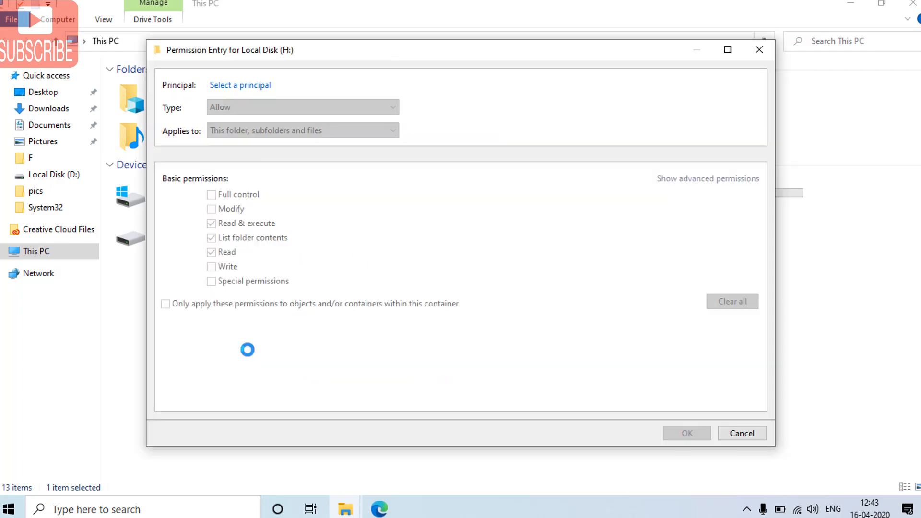
left_click(231, 85)
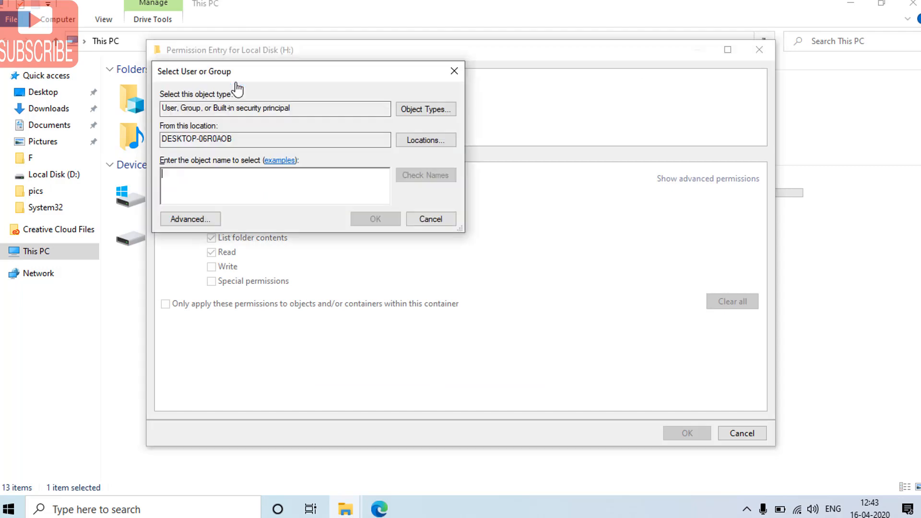
left_click(187, 220)
left_click(491, 222)
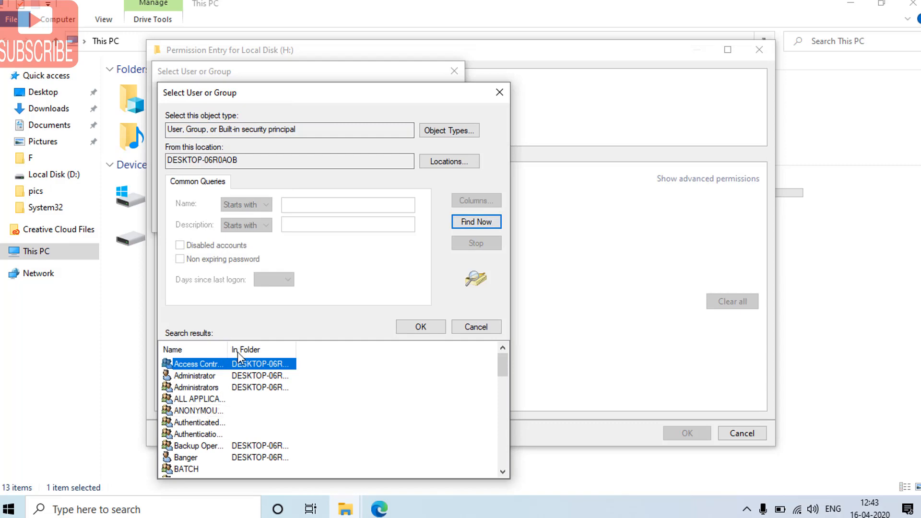
left_click_drag(229, 351, 292, 350)
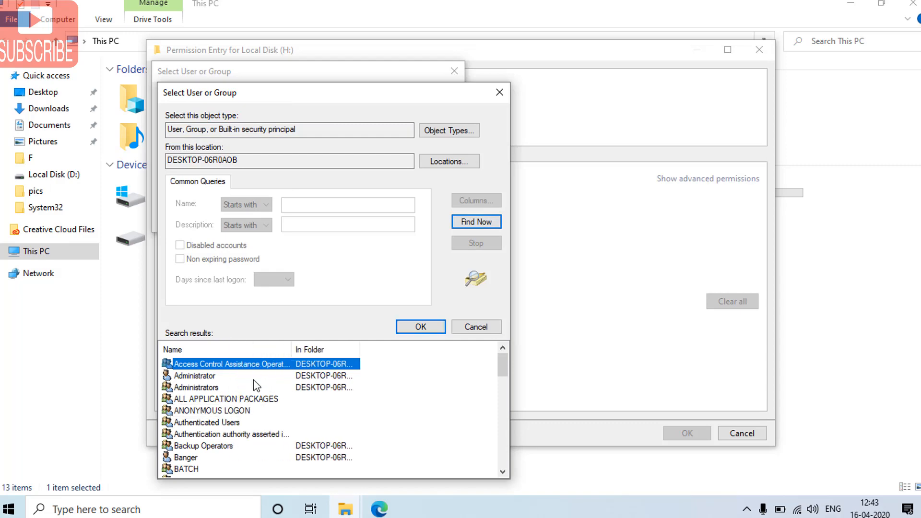
left_click(213, 424)
scroll(218, 426, "down", 5)
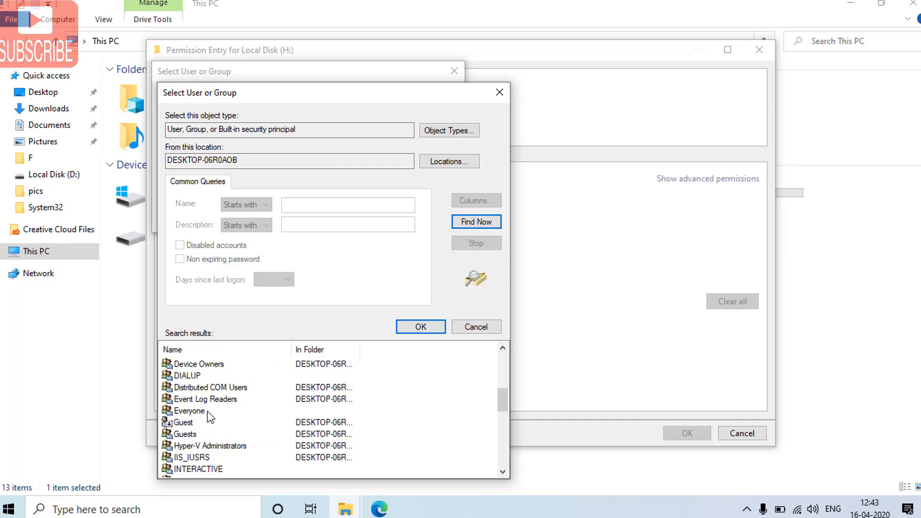
left_click(207, 412)
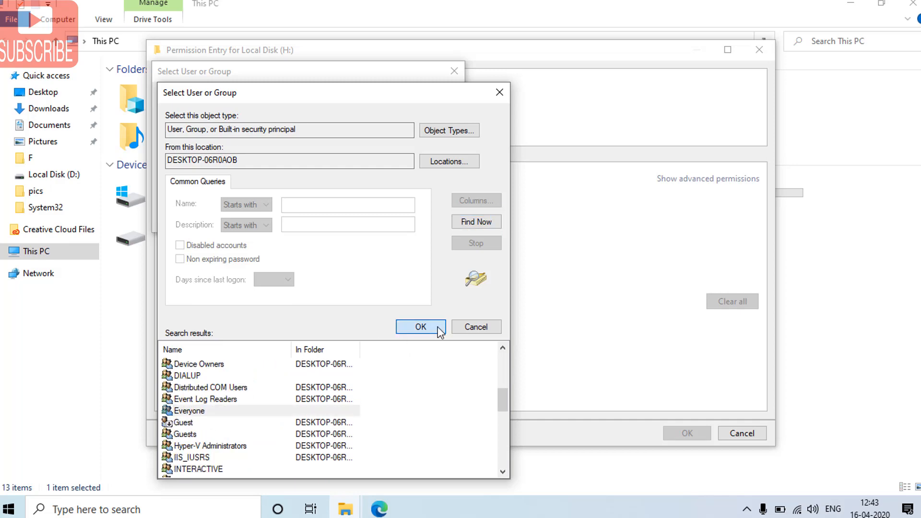
left_click(420, 327)
left_click(378, 219)
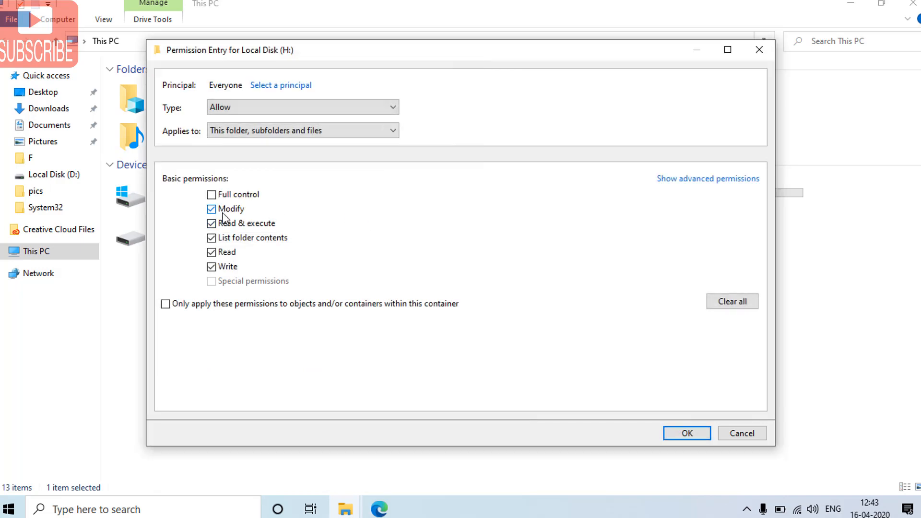
left_click(686, 433)
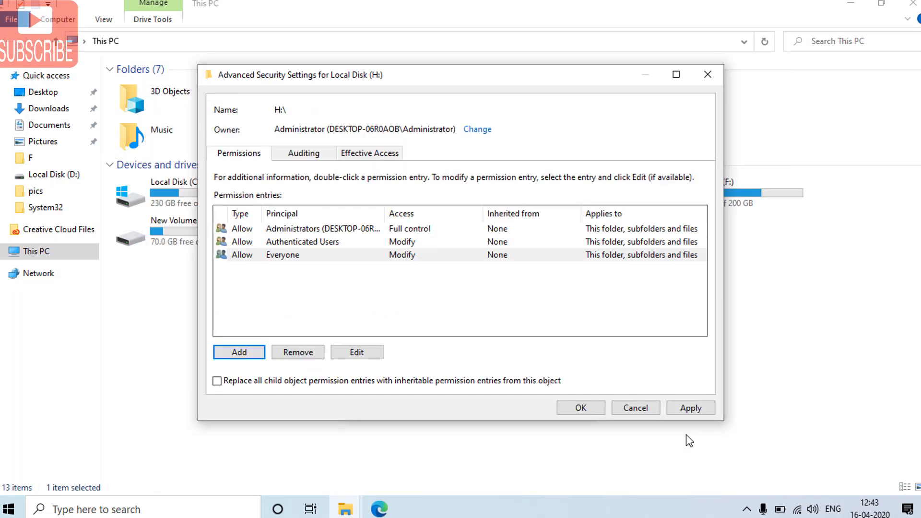
Step: Start a new permission entry for drive H: and list all available users and groups with their full names for its principal
left_click(254, 352)
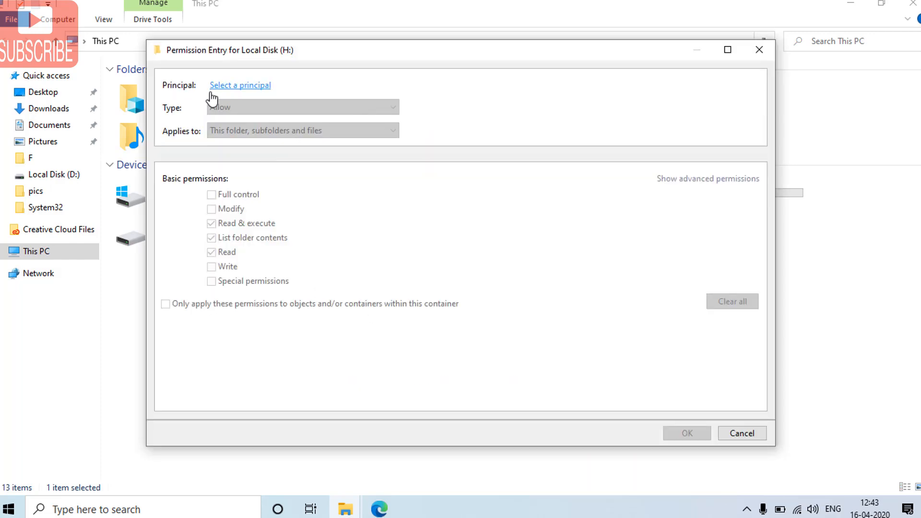
left_click(235, 85)
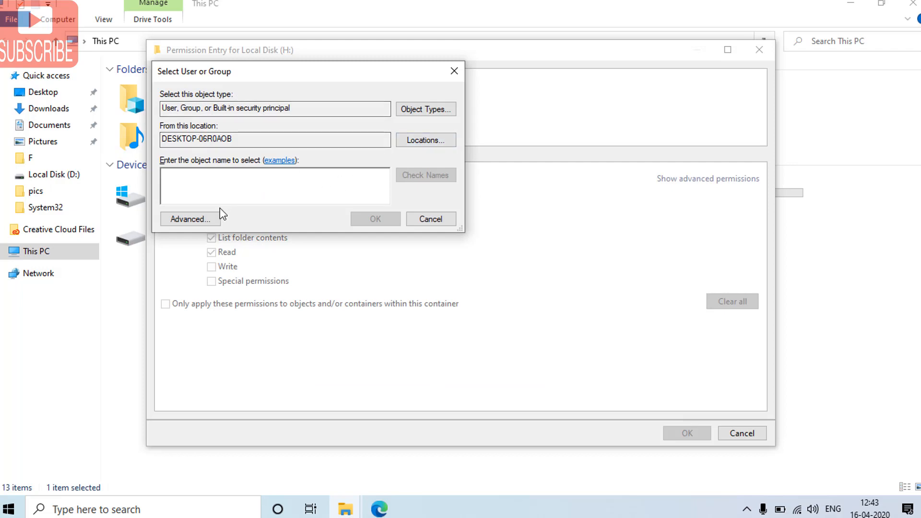
left_click(191, 219)
left_click(476, 222)
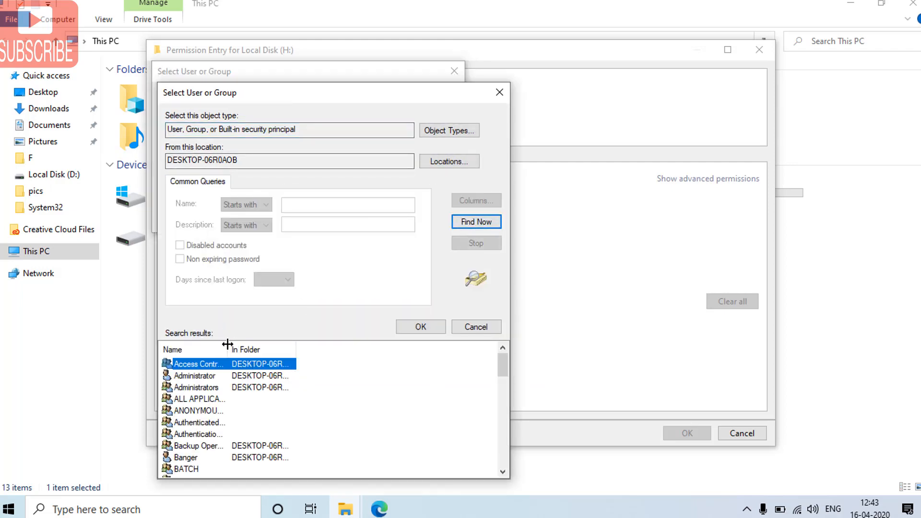
left_click_drag(227, 344, 302, 346)
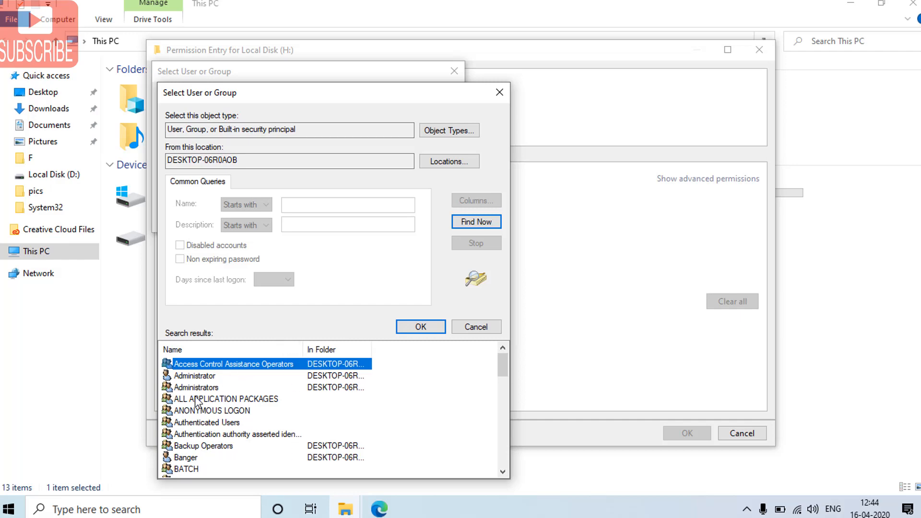
scroll(197, 402, "down", 1)
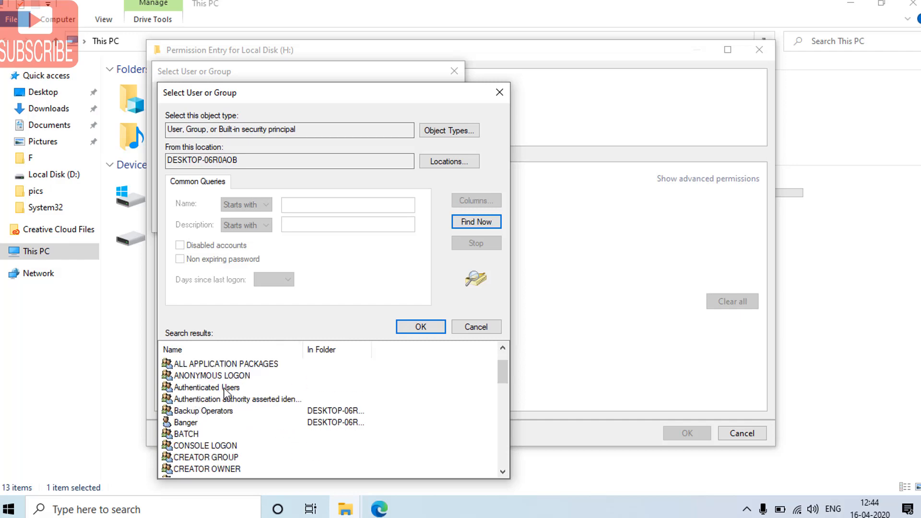
Step: Check the signed-in account's name in Start, choose that account as the principal, and allow it Modify access to drive H:
left_click(193, 422)
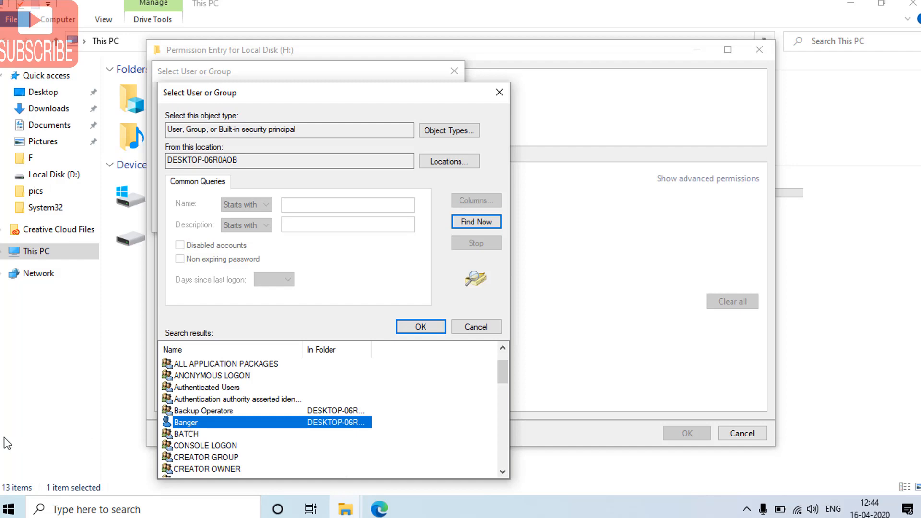
left_click(9, 509)
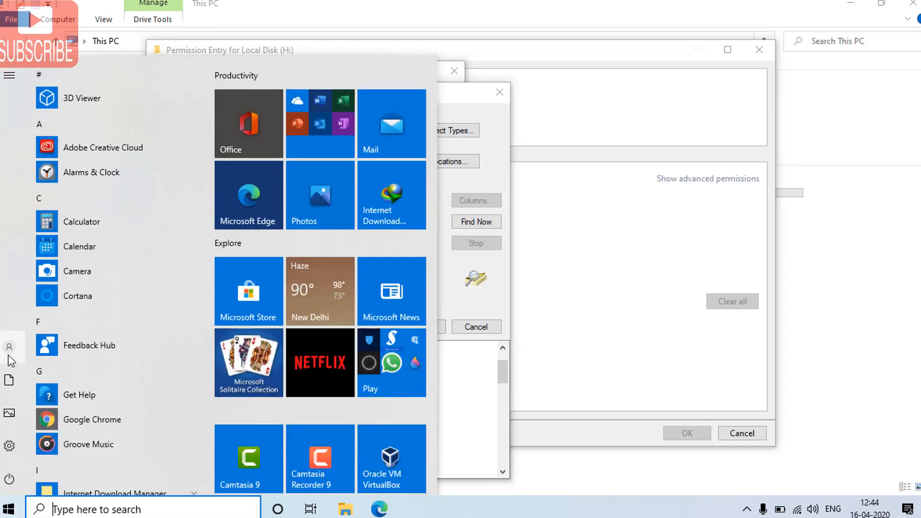
mouse_move(8, 356)
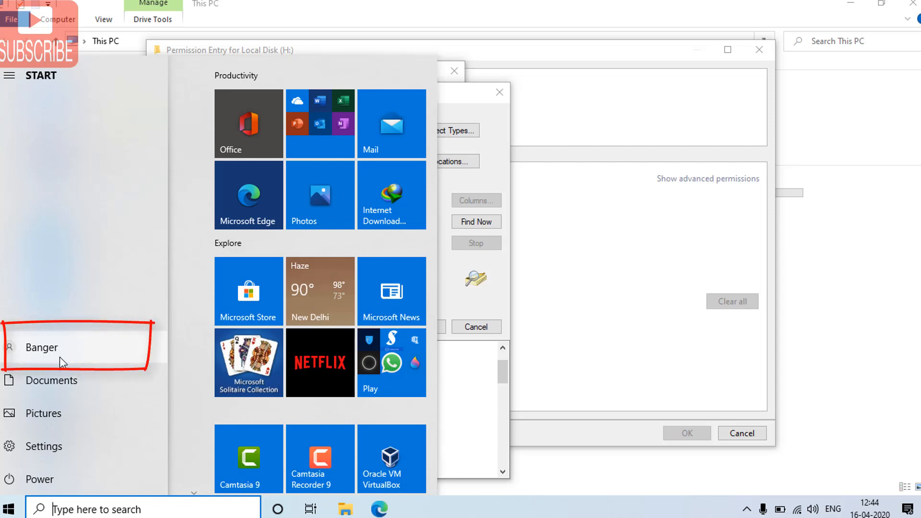
left_click(9, 509)
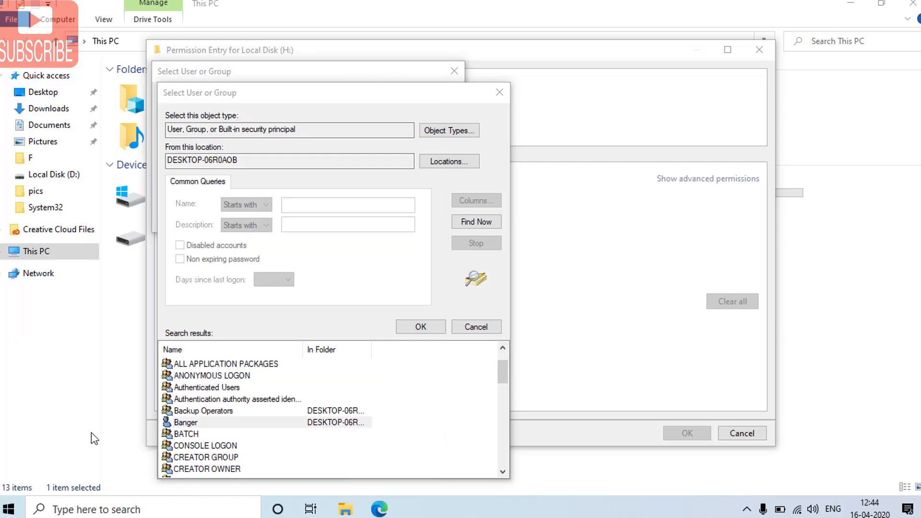
left_click(192, 425)
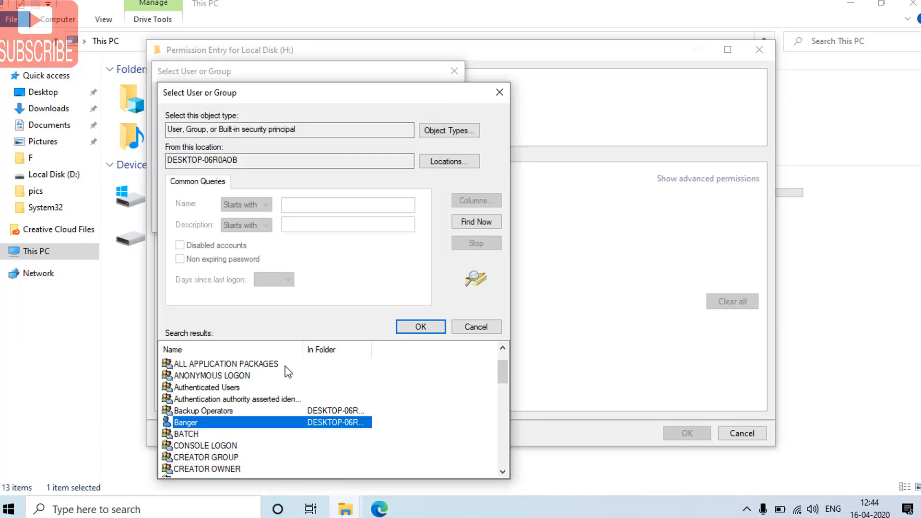
left_click(416, 327)
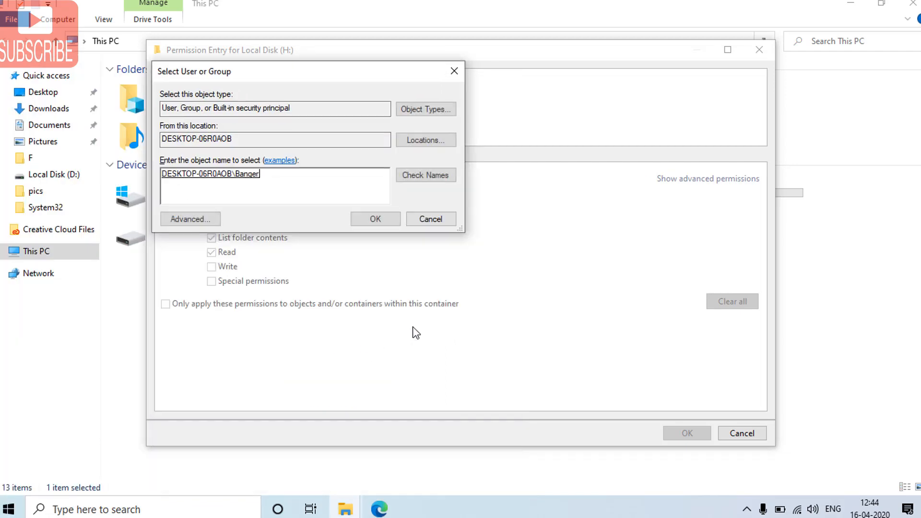
left_click(376, 225)
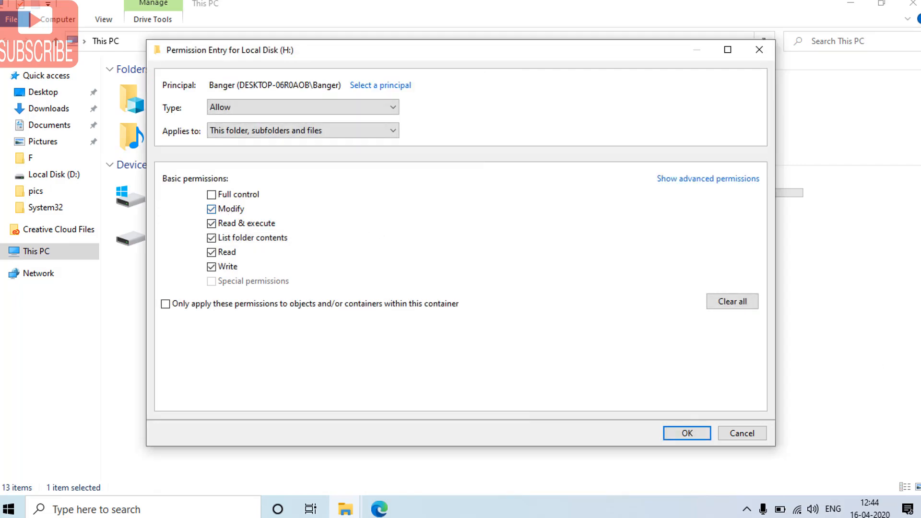
left_click(689, 428)
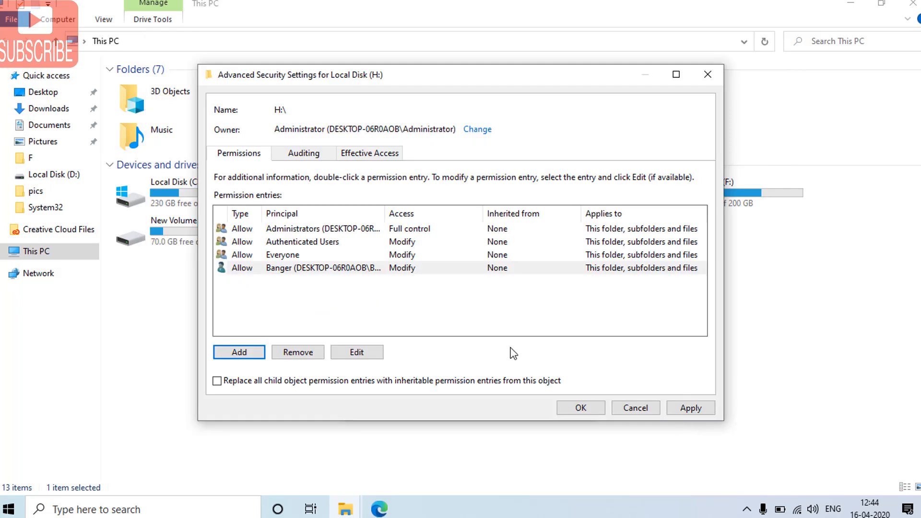
Step: Apply the new permission entries to drive H:, continuing past any errors raised while security information is applied
left_click(677, 406)
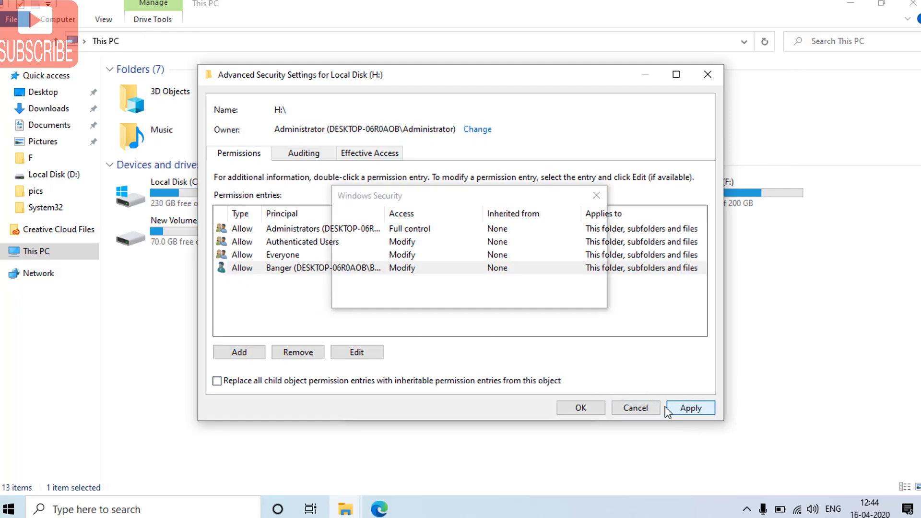
left_click(502, 320)
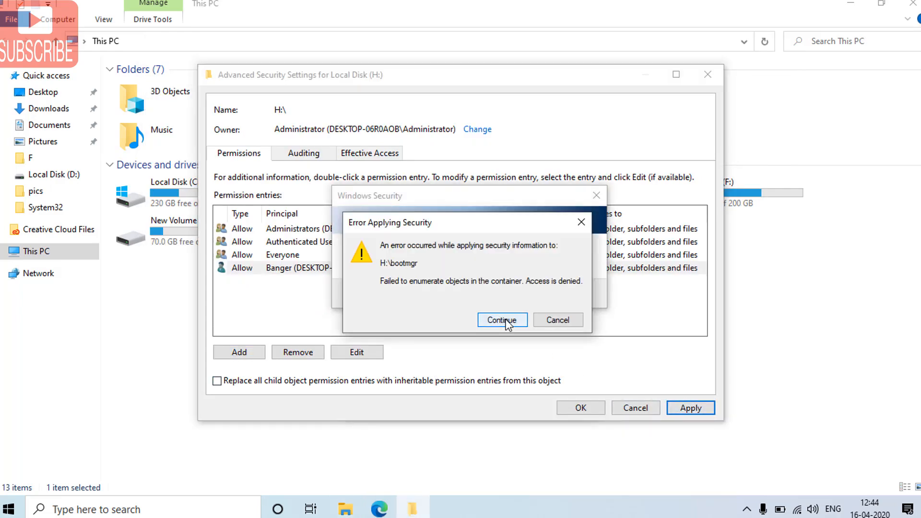
left_click(502, 320)
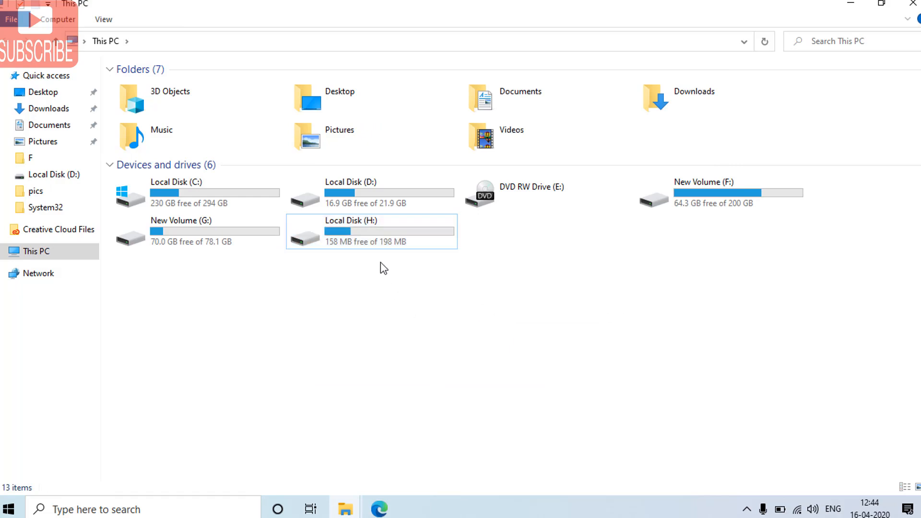
Step: Open Local Disk (H:) from This PC twice to check access to it, returning to This PC each time
double_click(372, 236)
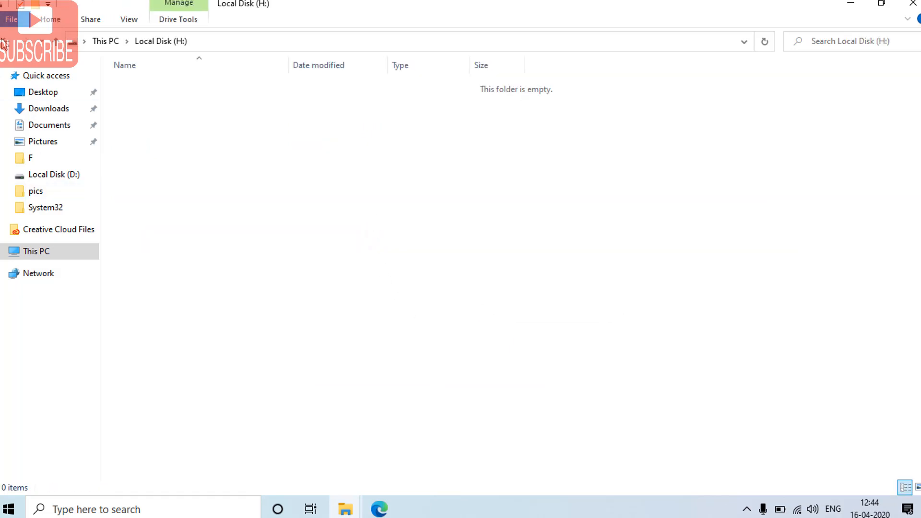
left_click(4, 43)
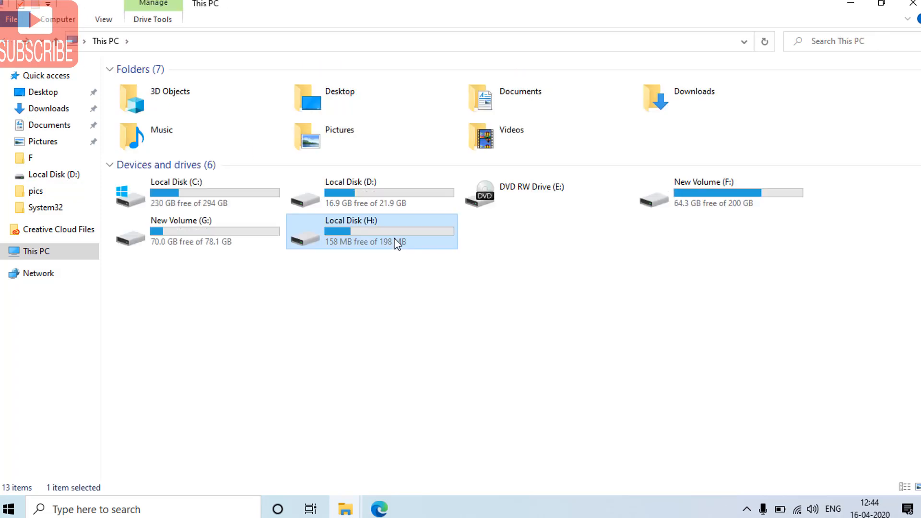
double_click(397, 244)
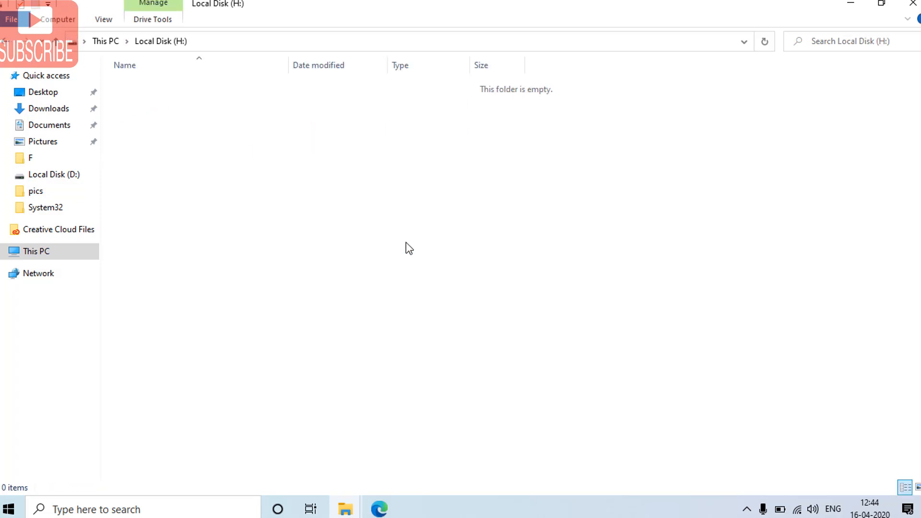
left_click(4, 42)
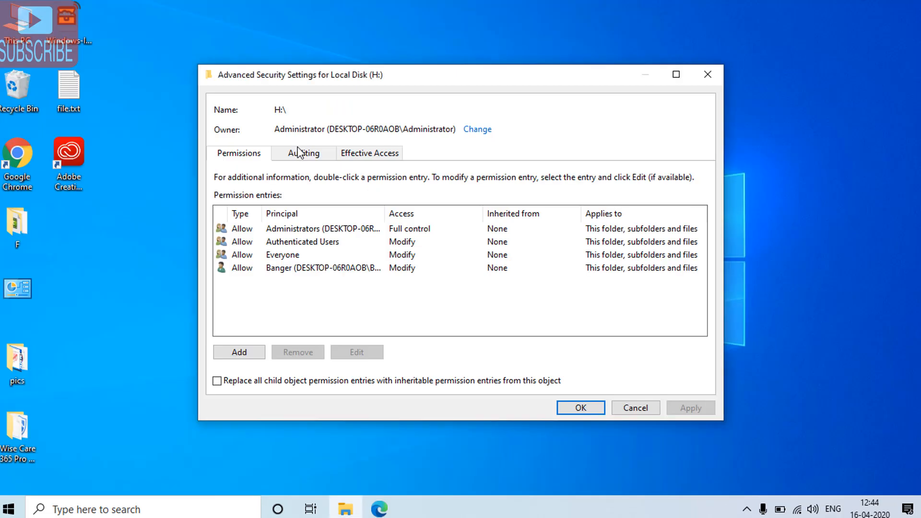
Step: Accept and close the advanced security settings and properties of Local Disk (H:), and refresh the desktop
left_click(574, 407)
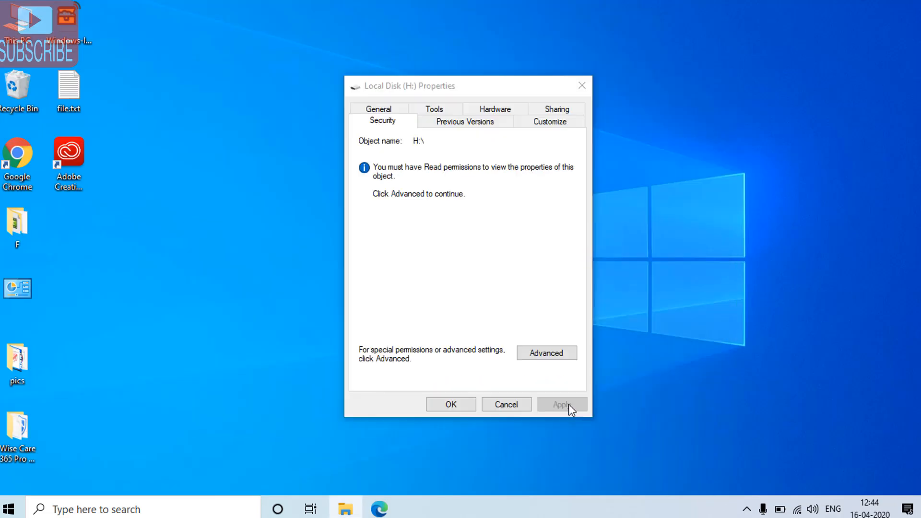
left_click(443, 406)
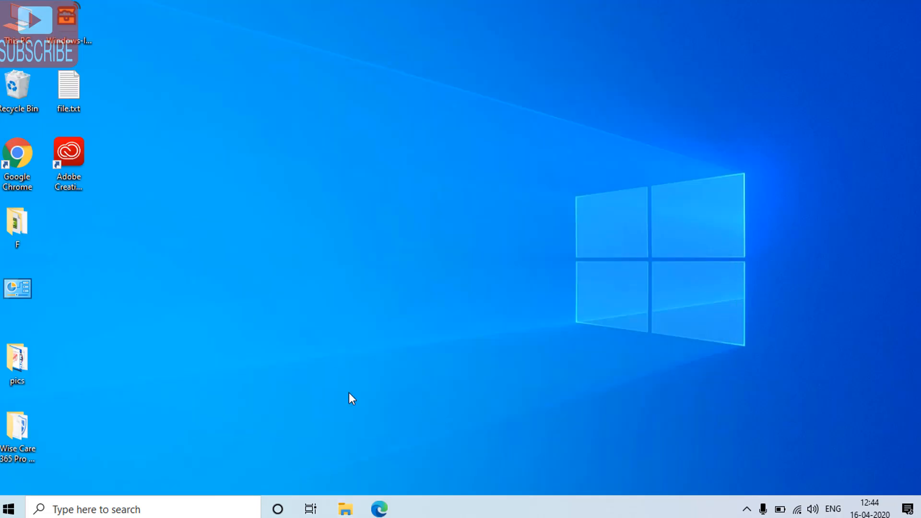
right_click(404, 189)
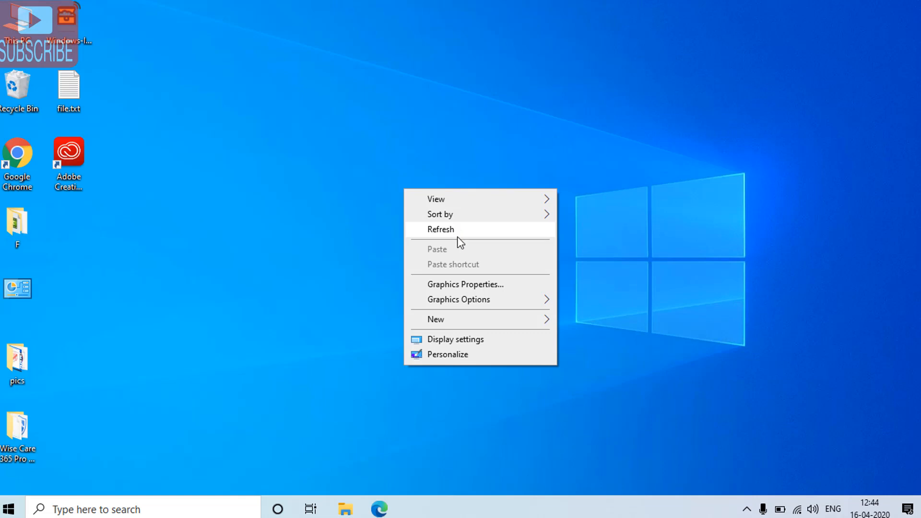
left_click(457, 233)
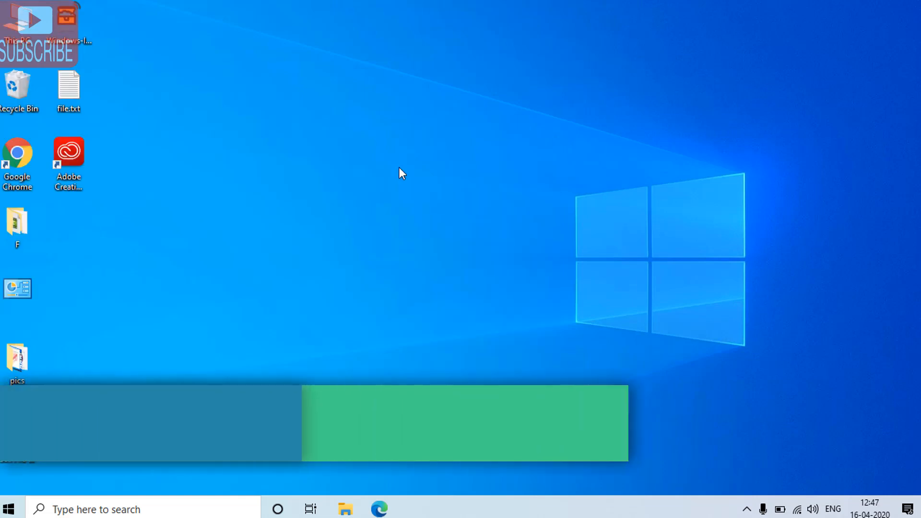
Step: Search for cmd, open Command Prompt as administrator, and move its window toward the middle of the desktop
left_click(8, 509)
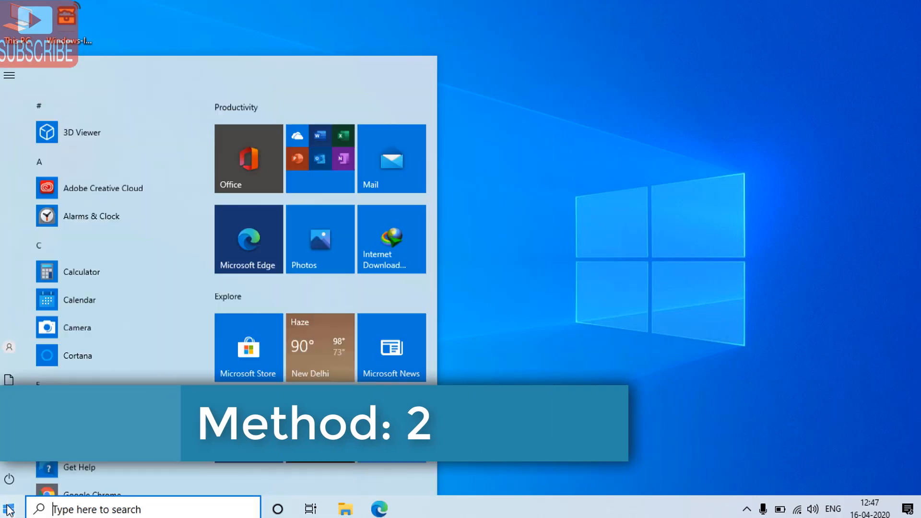
type("cmd")
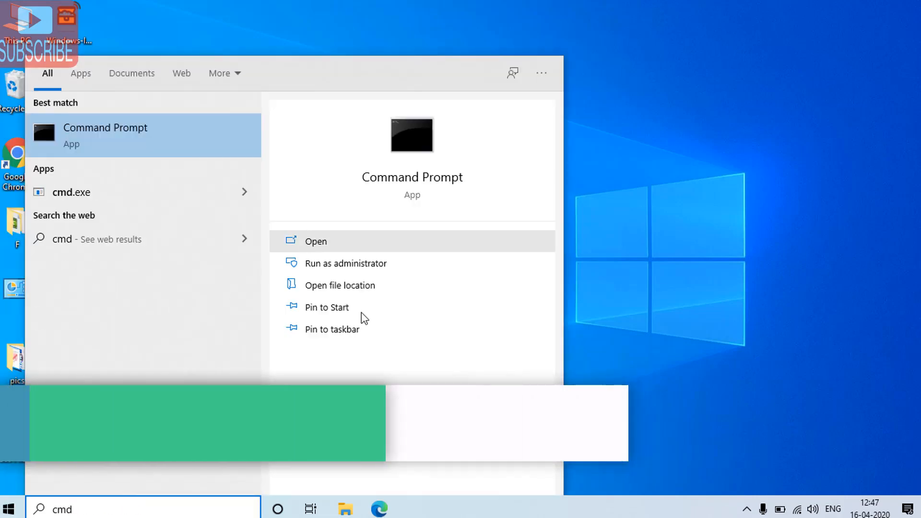
left_click(384, 273)
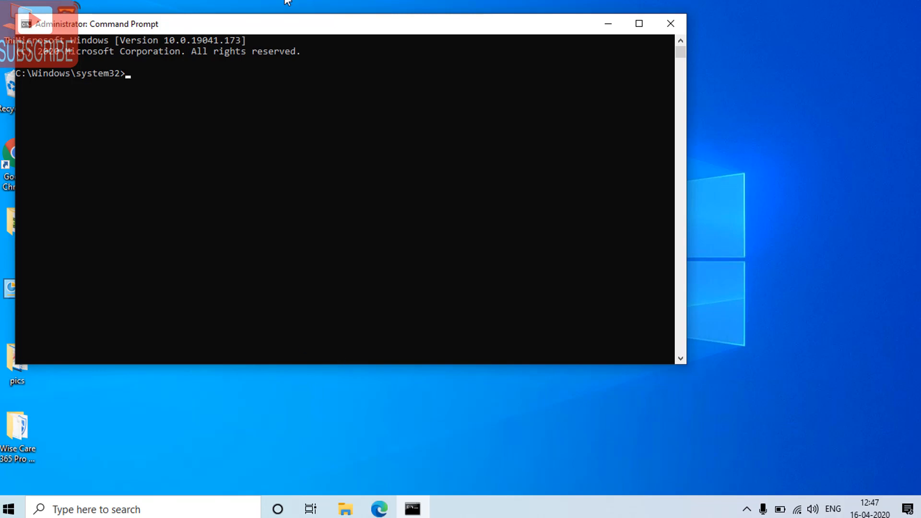
left_click_drag(285, 26, 432, 85)
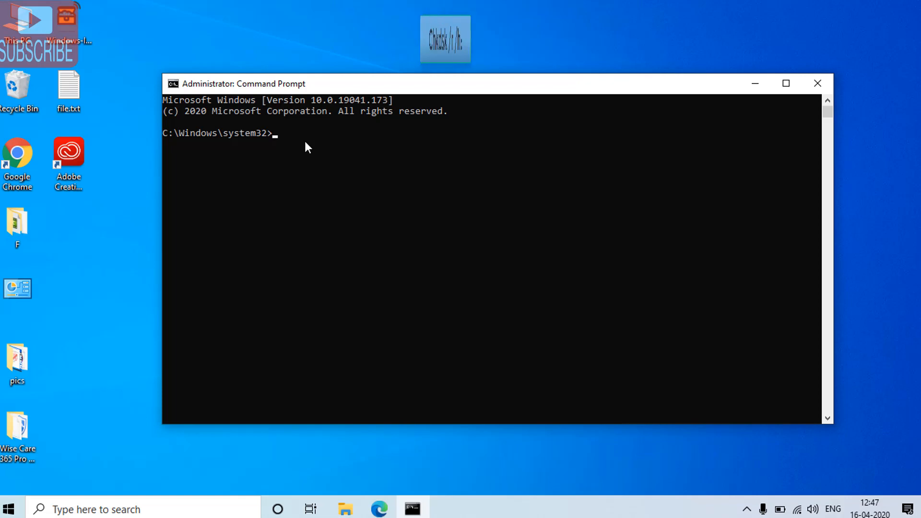
Step: Run chkdsk /r h: after verifying the drive letter in This PC, and close Command Prompt once the scan ends
type("chkdsk /r")
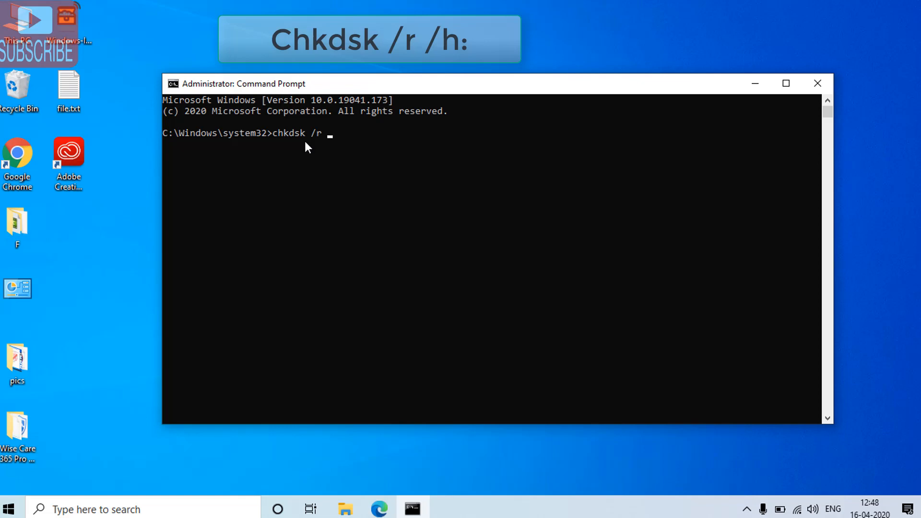
type("h:")
double_click(17, 21)
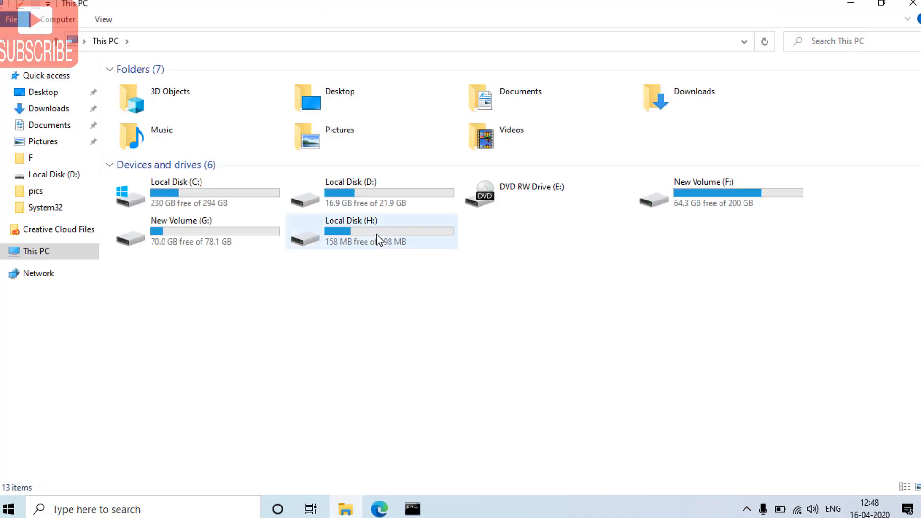
left_click(376, 234)
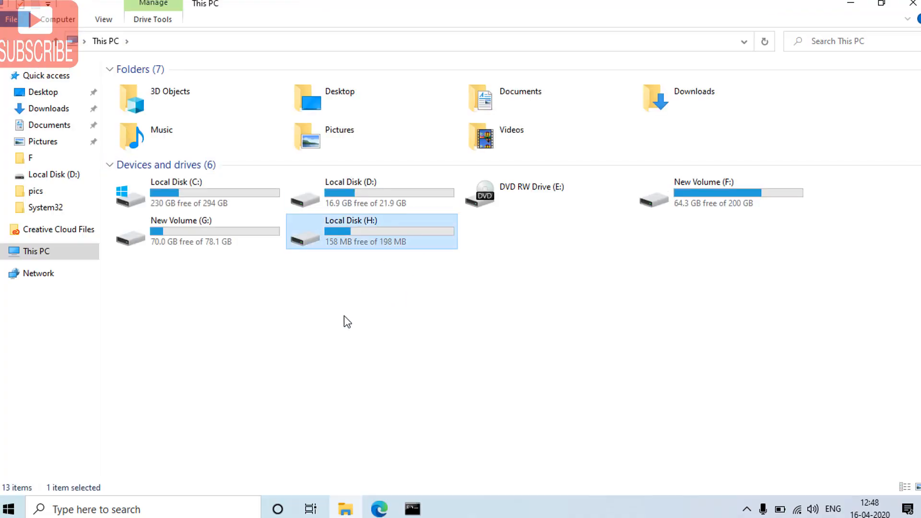
left_click(912, 4)
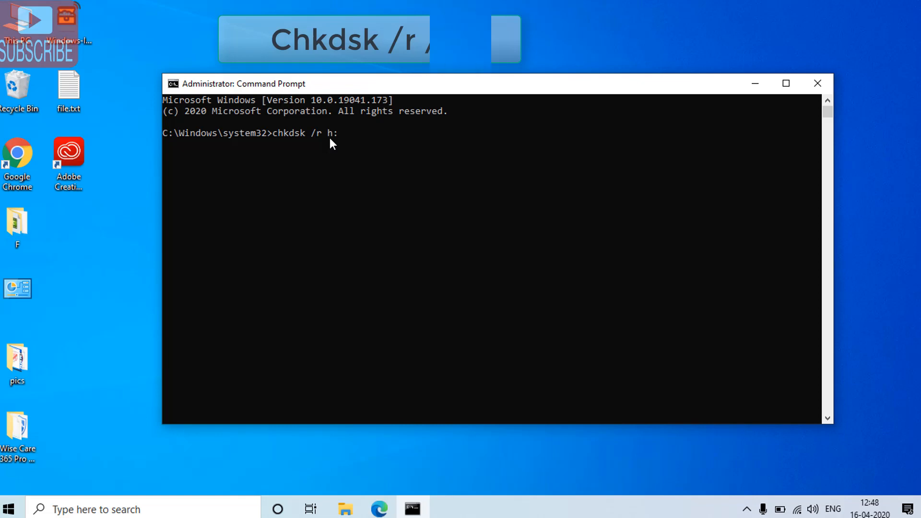
key("Return")
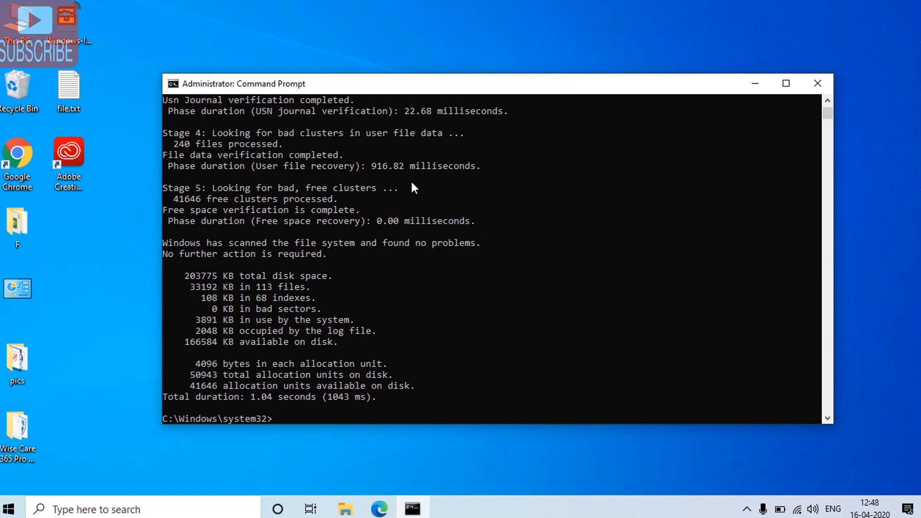
left_click(822, 81)
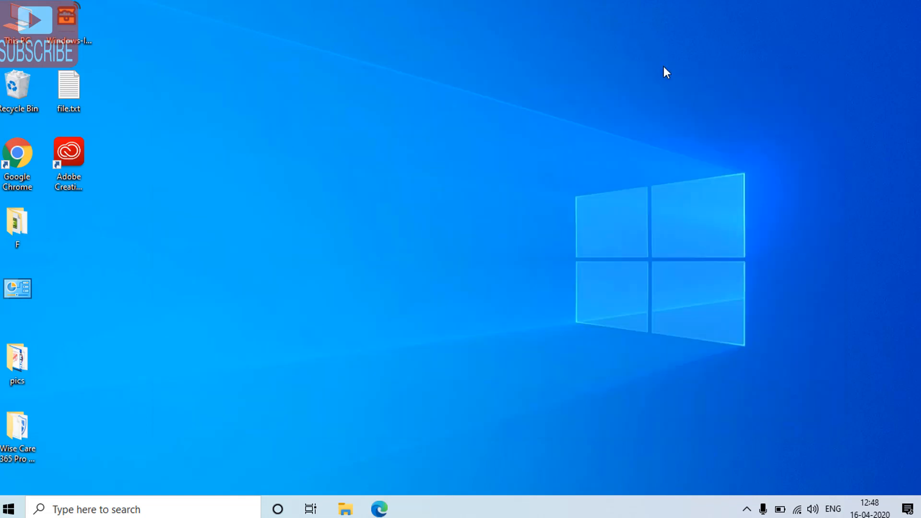